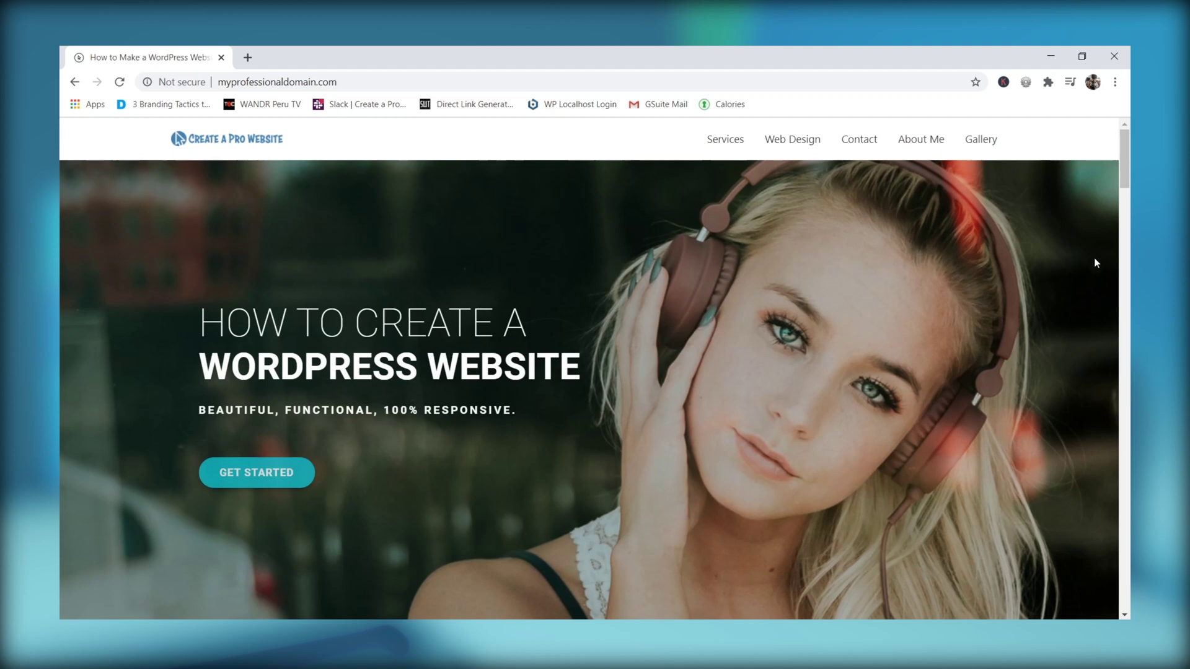
Go from the dashboard to the live site and open the Astra Customizer.
{"action": "scroll", "coordinate": [1095, 263], "scroll_direction": "down", "scroll_amount": 2}
{"action": "scroll", "coordinate": [1095, 267], "scroll_direction": "down", "scroll_amount": 7}
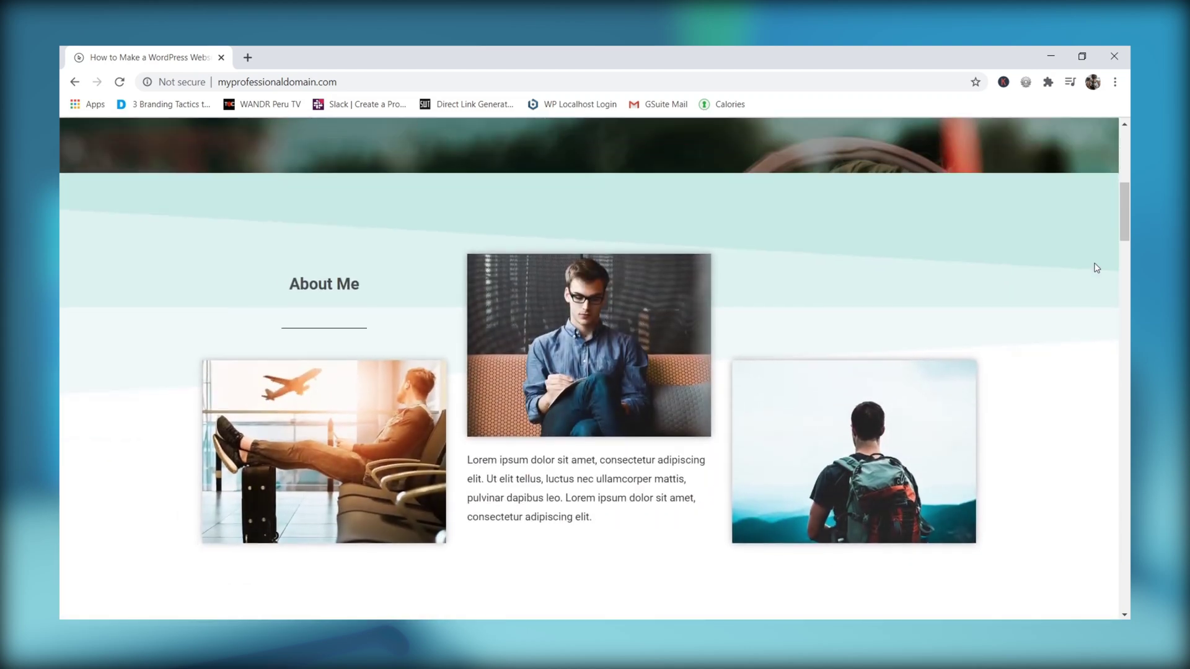
{"action": "scroll", "coordinate": [1096, 268], "scroll_direction": "down", "scroll_amount": 5}
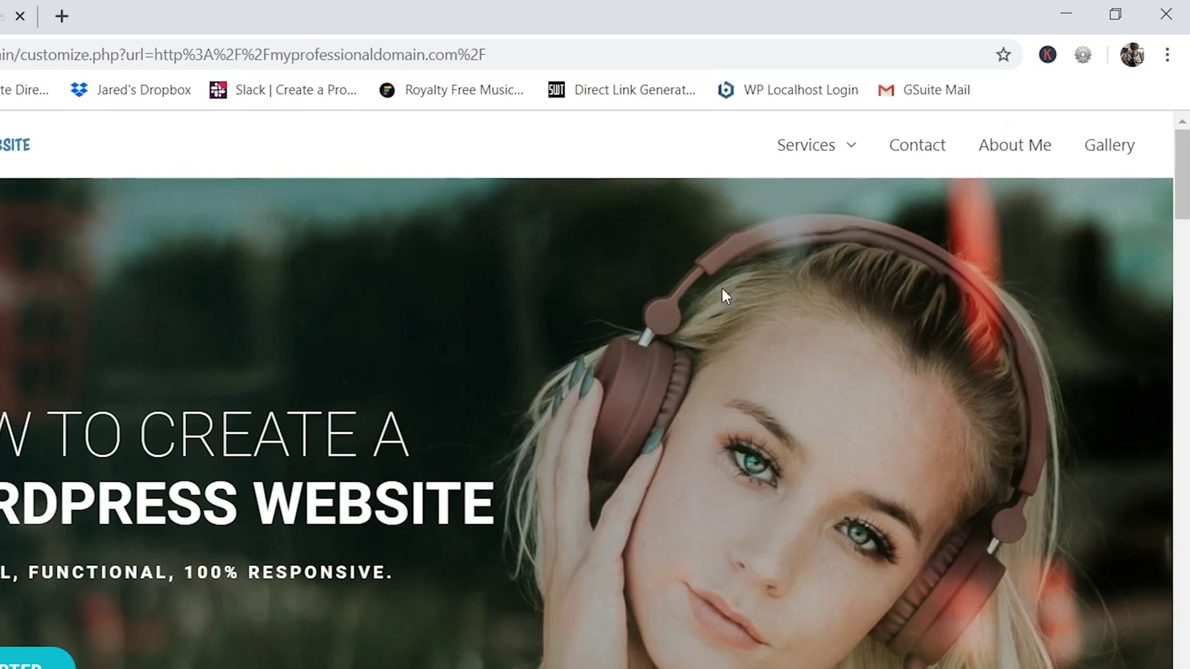
{"action": "mouse_move", "coordinate": [944, 119]}
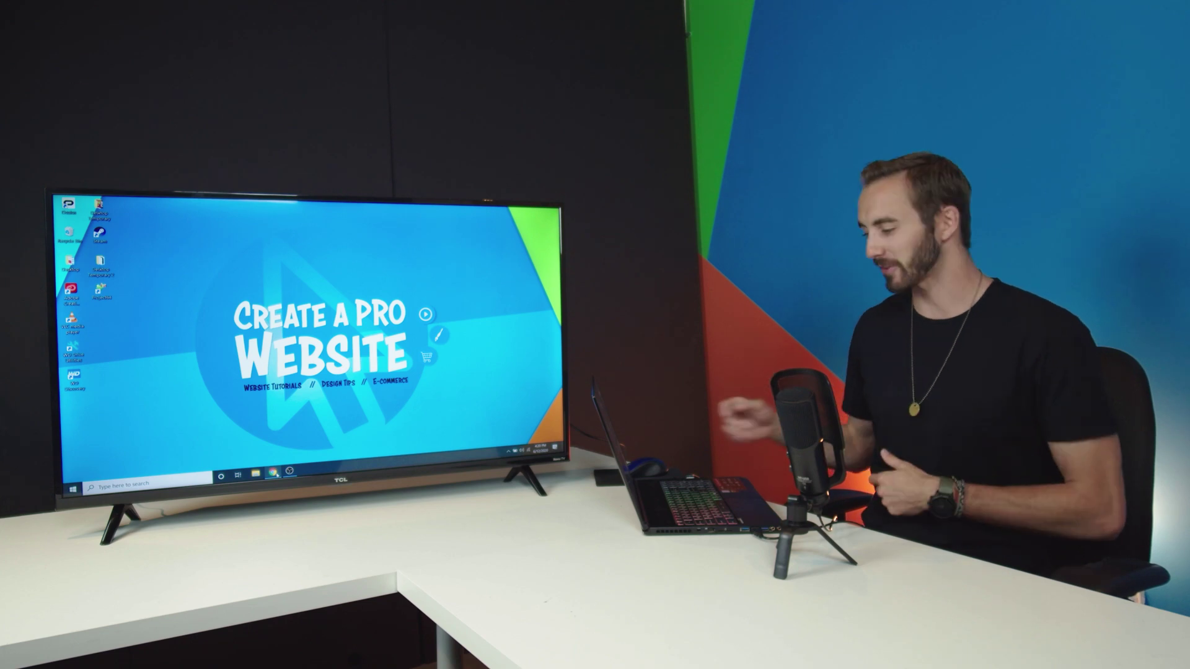
{"action": "key", "text": "alt+Tab"}
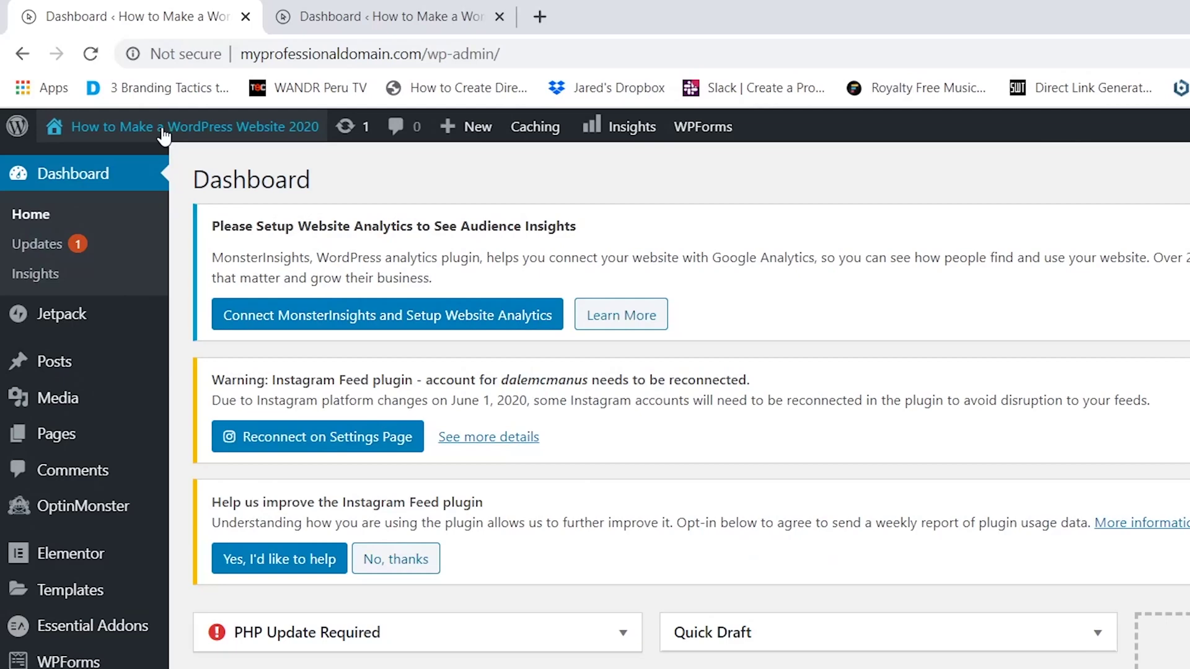
{"action": "mouse_move", "coordinate": [141, 99]}
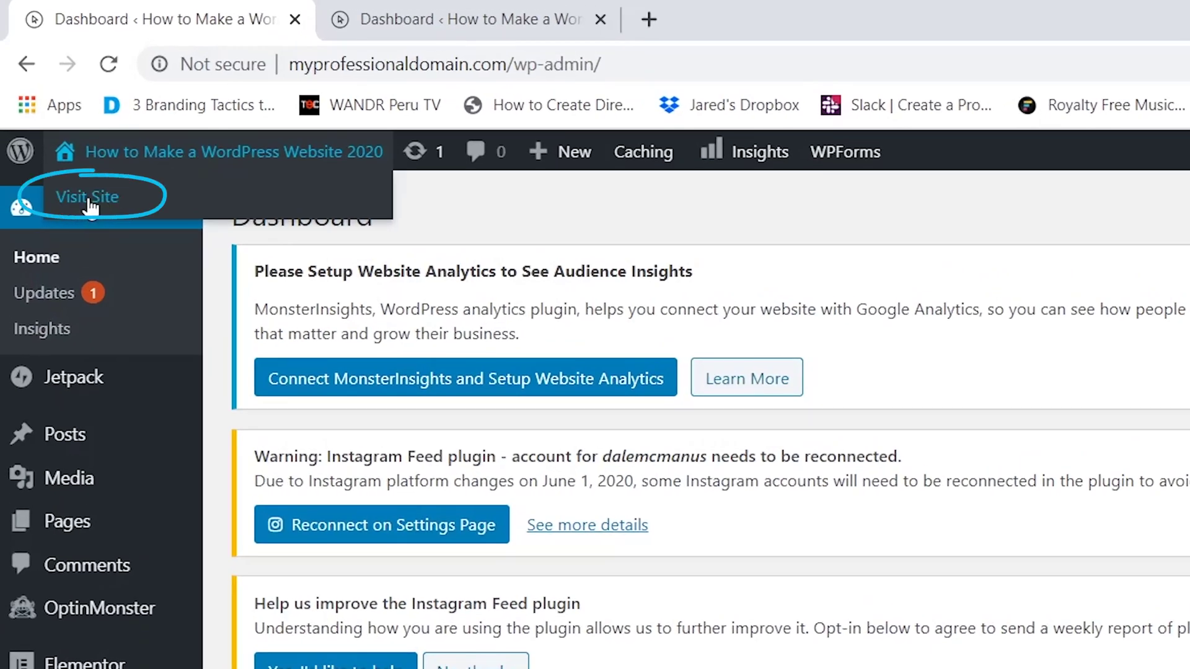
{"action": "left_click", "coordinate": [87, 197]}
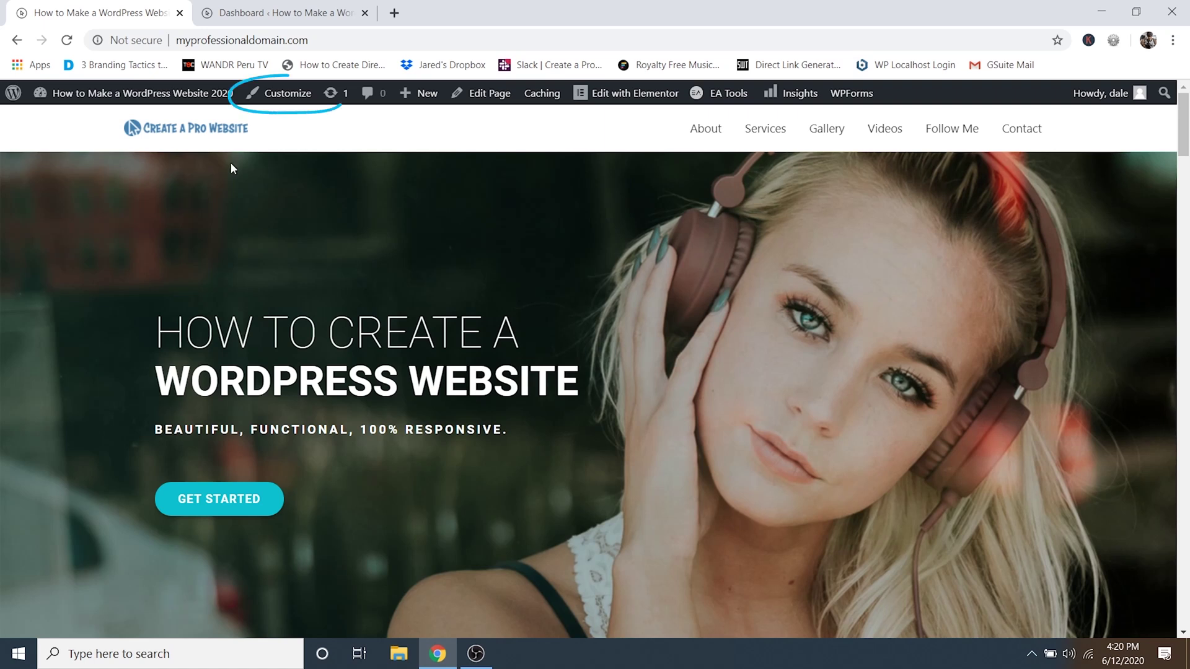
{"action": "left_click", "coordinate": [288, 94]}
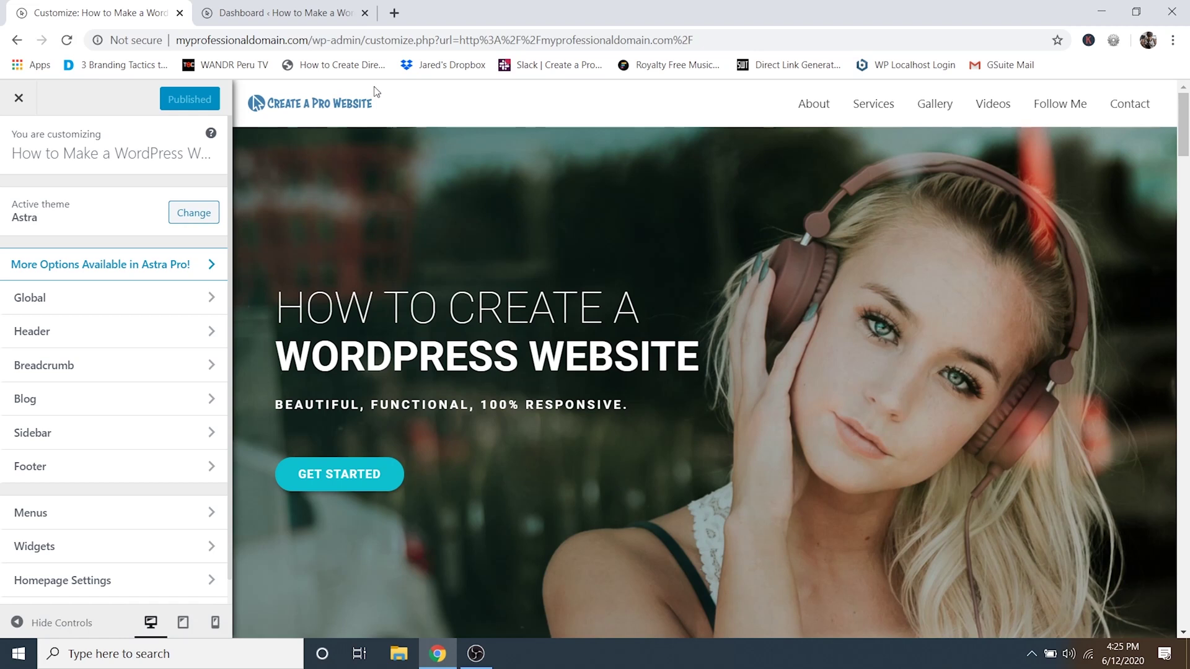
Review the Top Nav menu's items under Menus, then delete the Top Nav menu.
{"action": "left_click", "coordinate": [50, 515]}
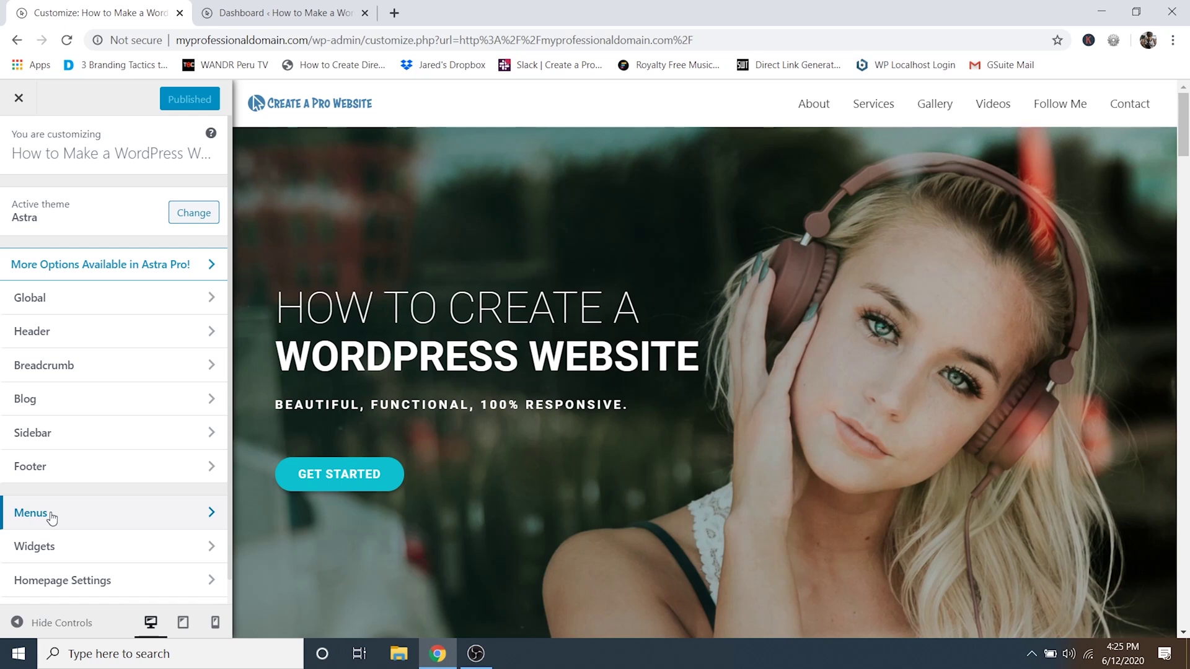
{"action": "left_click", "coordinate": [52, 515]}
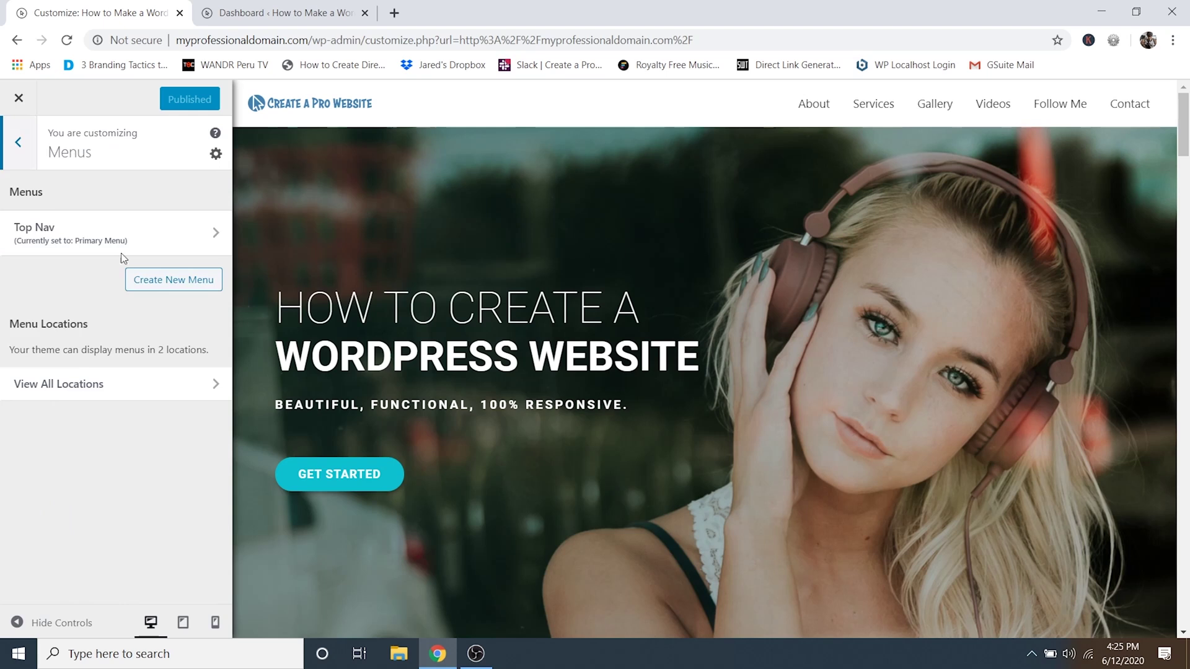
{"action": "left_click", "coordinate": [93, 235]}
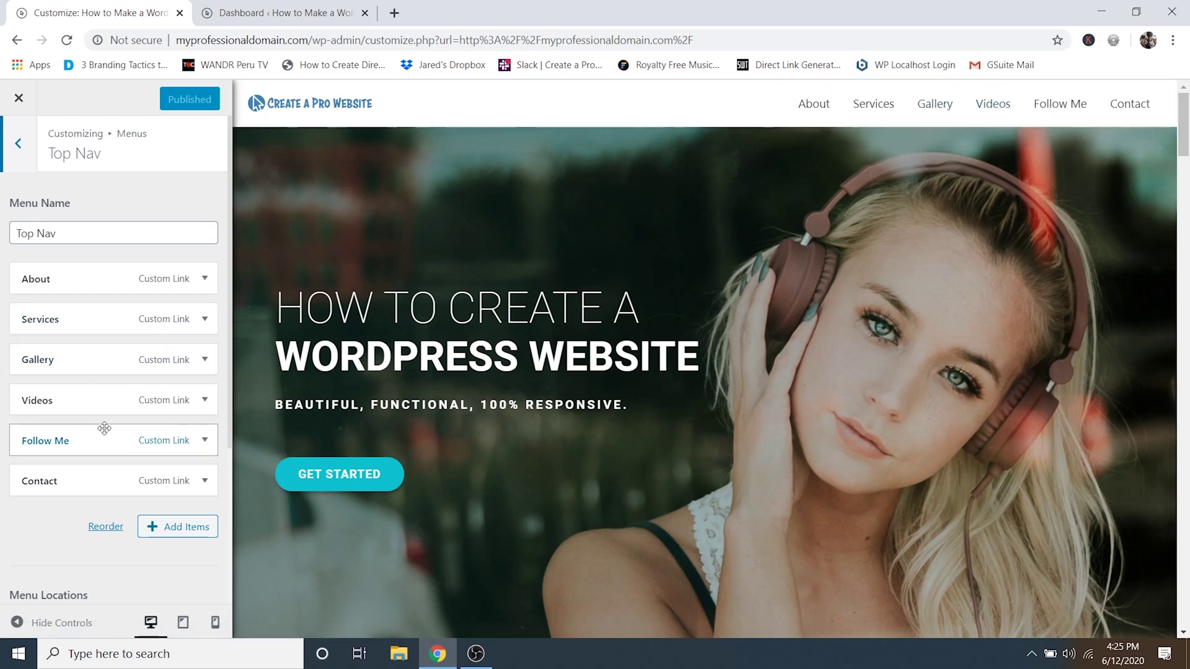
{"action": "scroll", "coordinate": [104, 432], "scroll_direction": "down", "scroll_amount": 4}
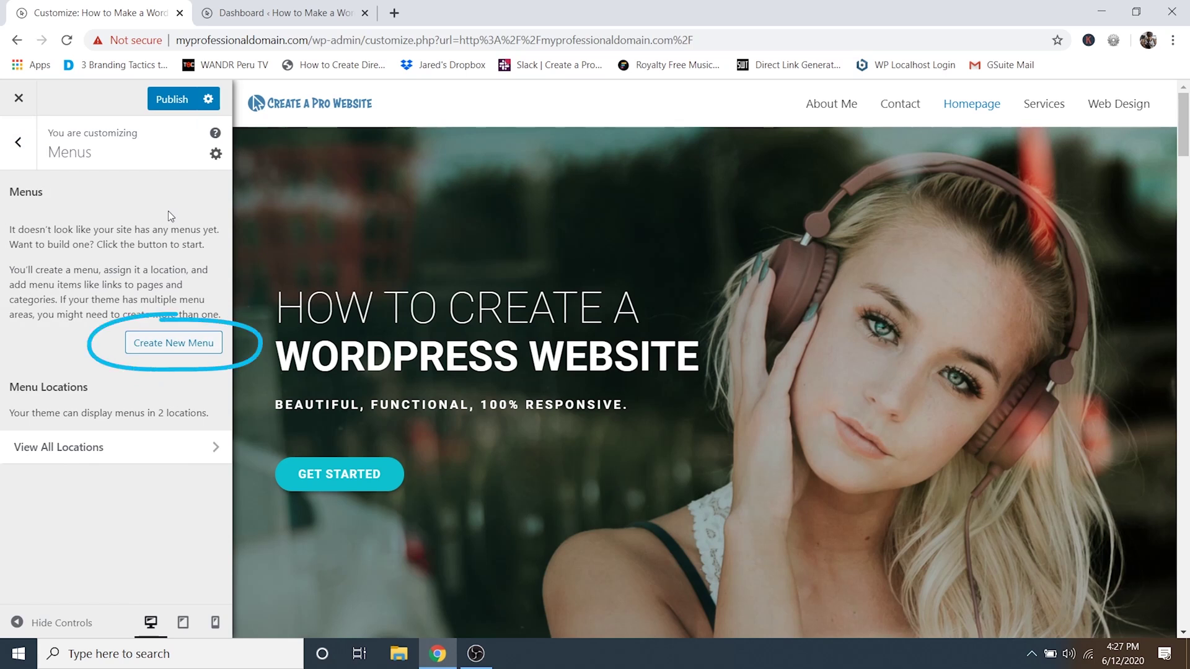
Create a new menu named 'Primary Menu' assigned to the Primary Menu location.
{"action": "left_click", "coordinate": [174, 352]}
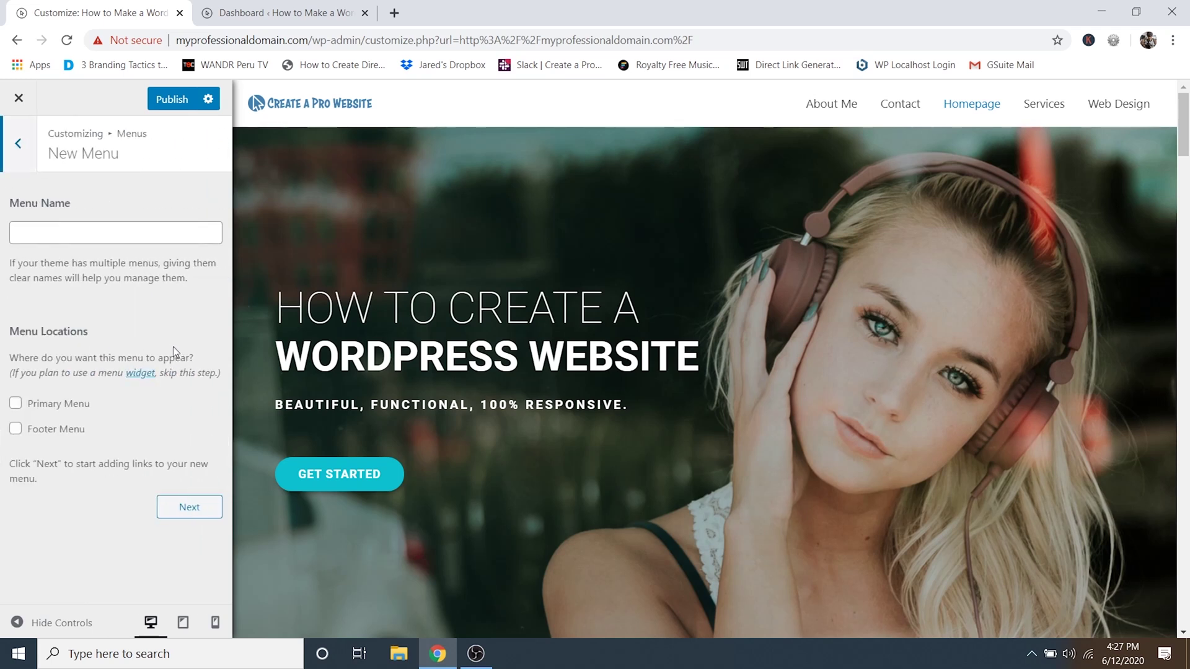
{"action": "left_click", "coordinate": [134, 232]}
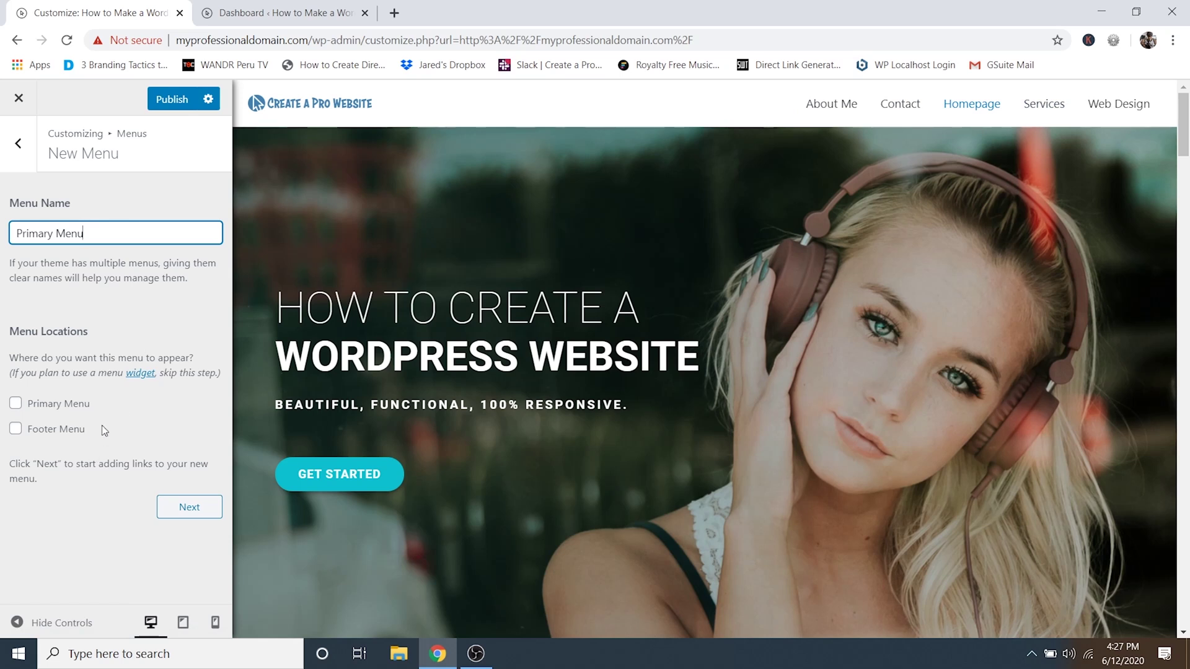
{"action": "left_click", "coordinate": [15, 404]}
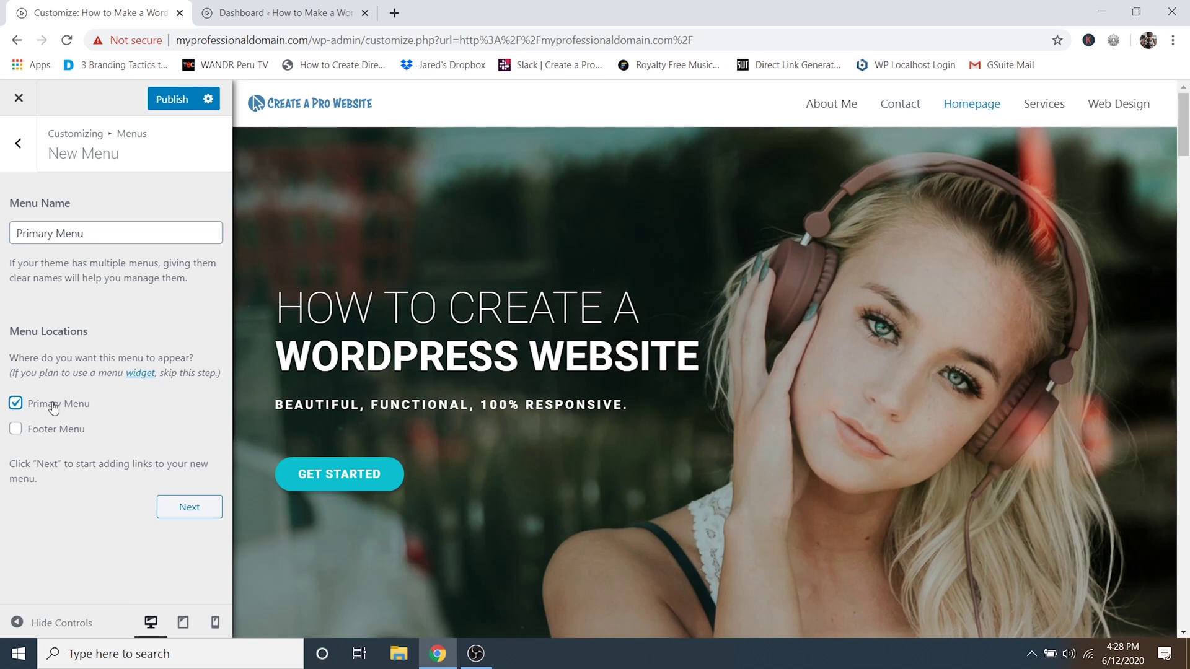
{"action": "left_click", "coordinate": [189, 509]}
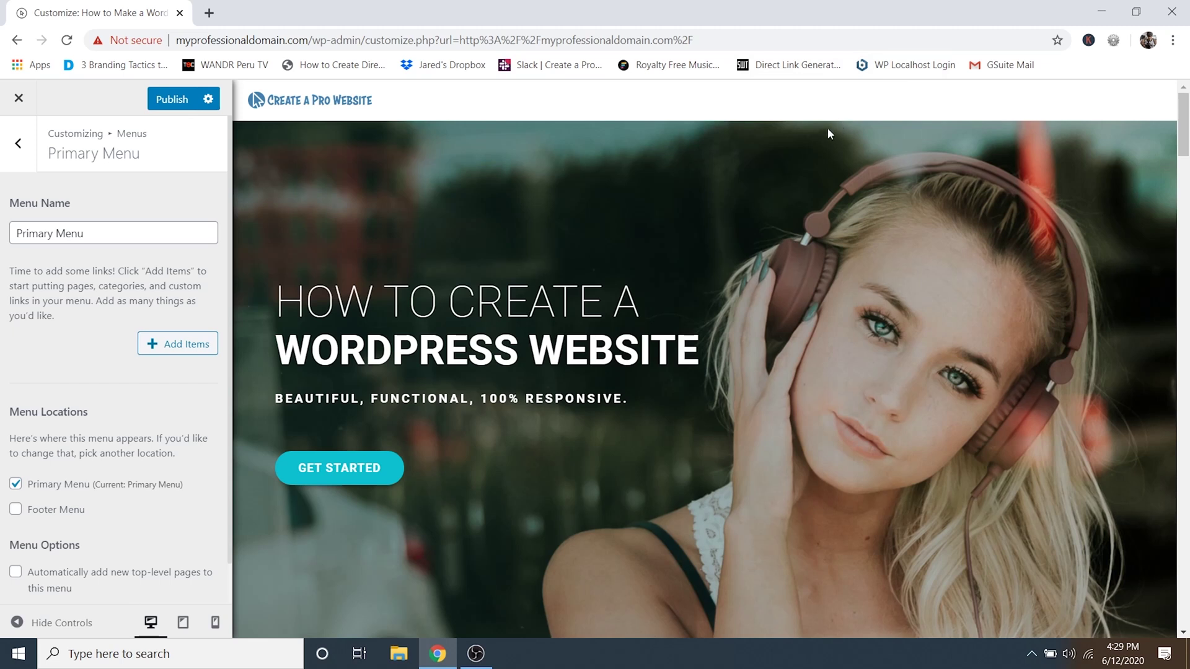
From the Pages list, add About Me, Services, Web Design and Contact to Primary Menu.
{"action": "left_click", "coordinate": [173, 348]}
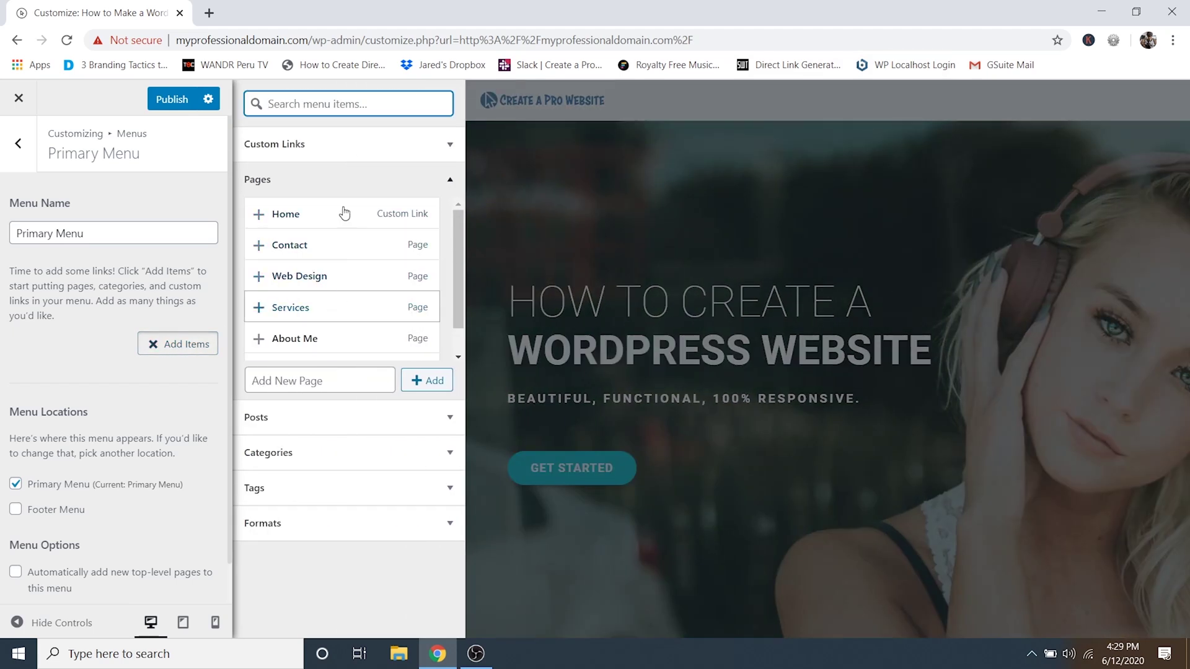
{"action": "left_click", "coordinate": [291, 182]}
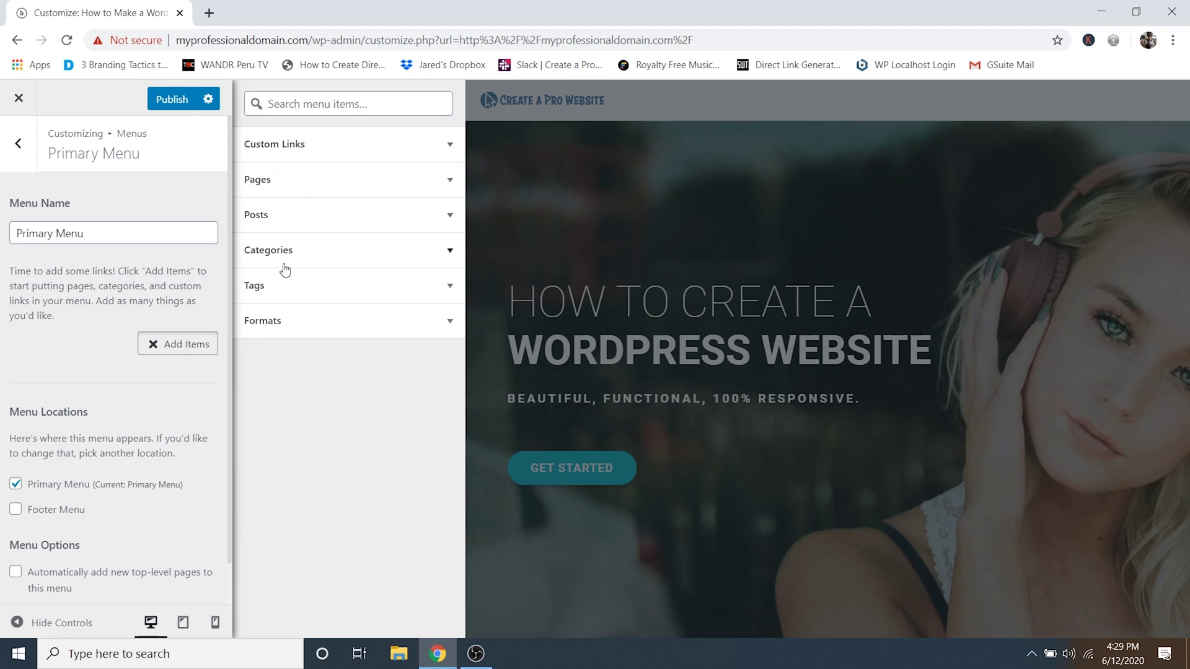
{"action": "left_click", "coordinate": [292, 181]}
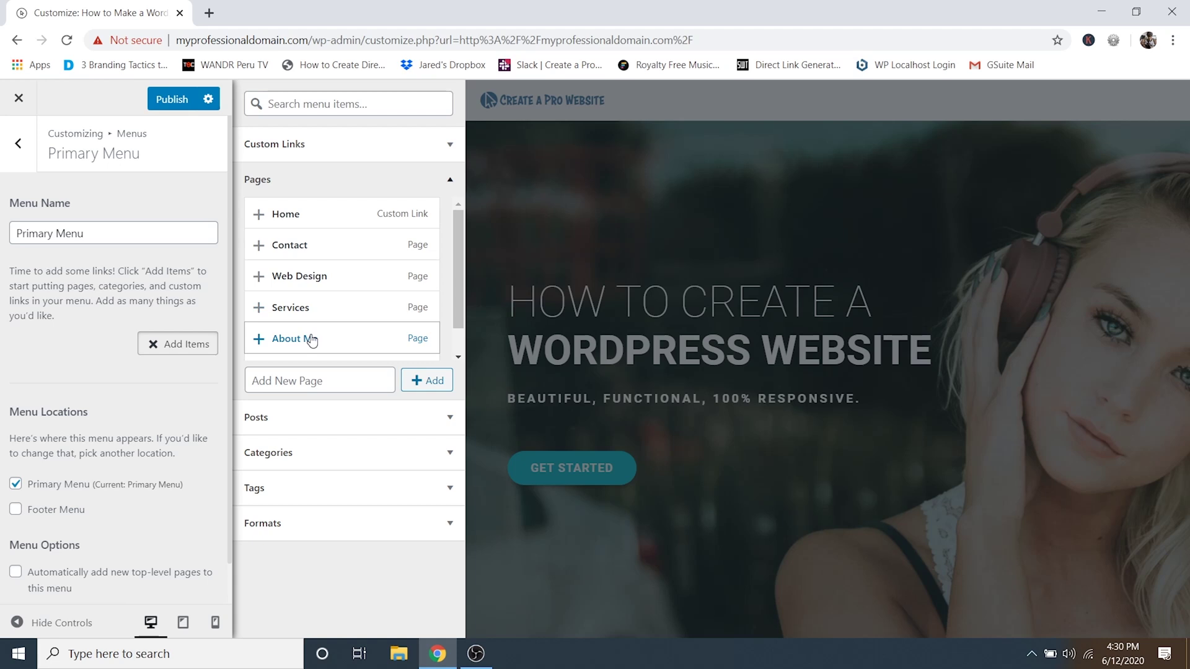
{"action": "left_click", "coordinate": [311, 339]}
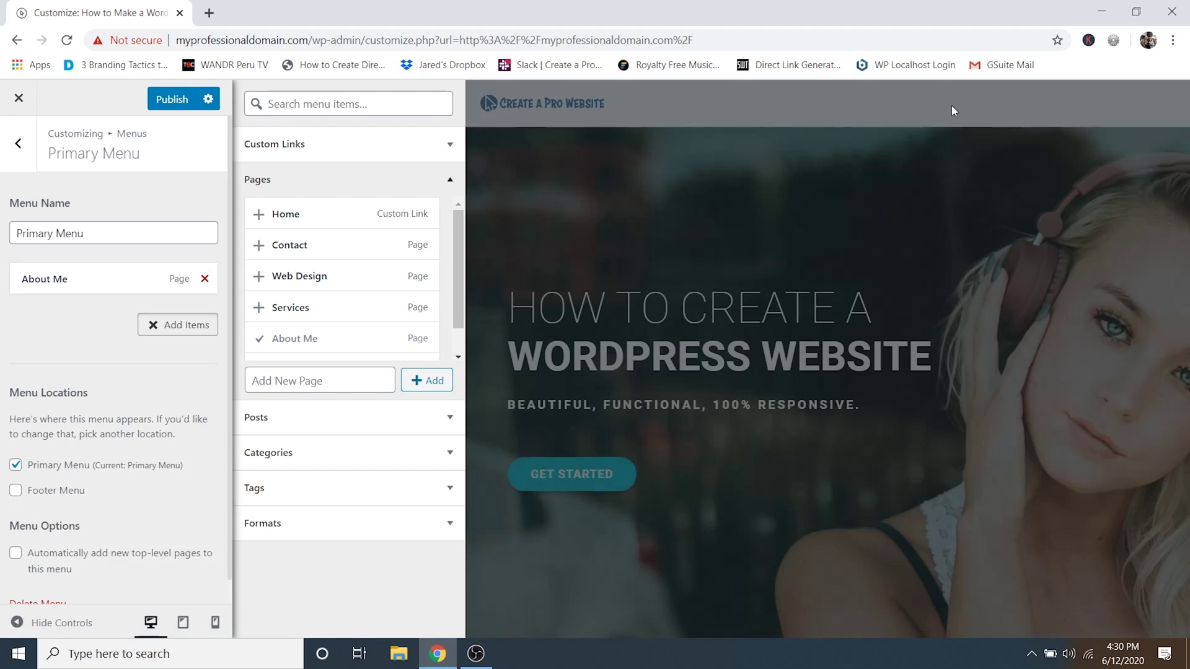
{"action": "left_click", "coordinate": [321, 310]}
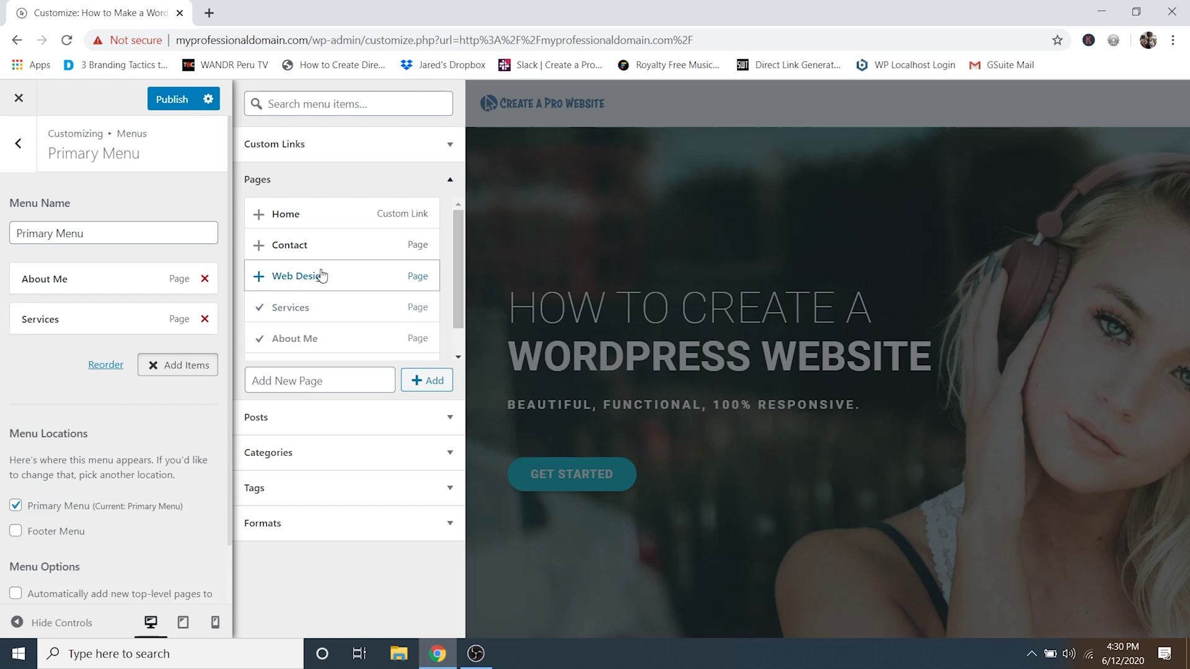
{"action": "left_click", "coordinate": [319, 278]}
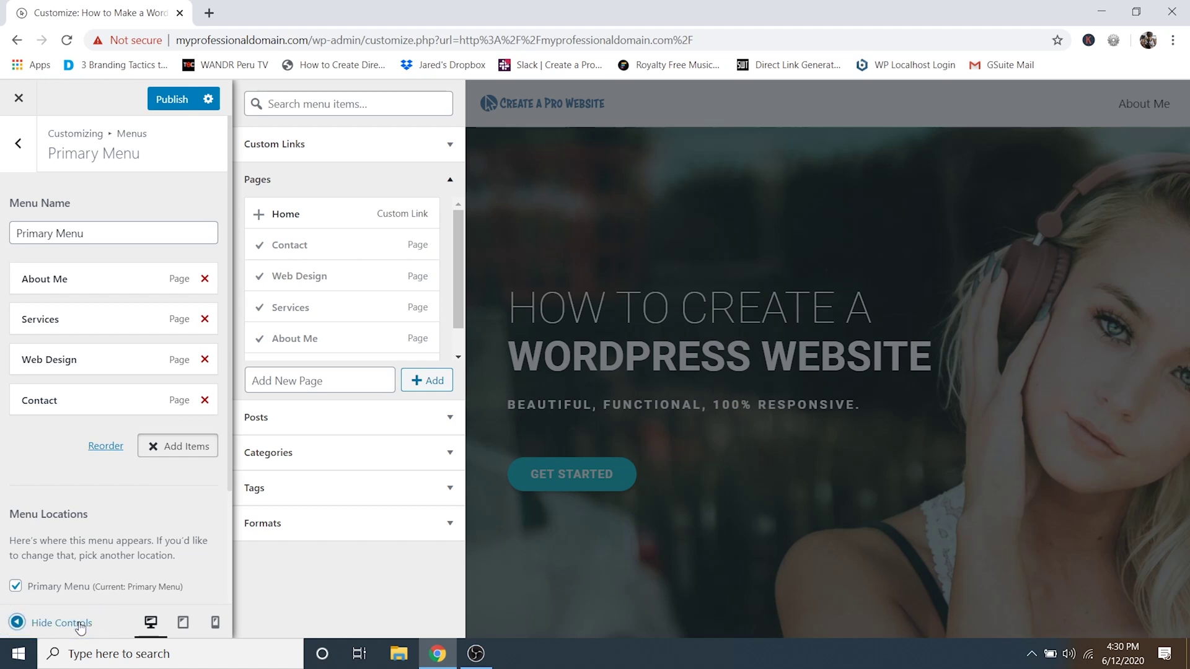
Preview with controls hidden, then drag About Me below Contact to the menu's end.
{"action": "left_click", "coordinate": [79, 624]}
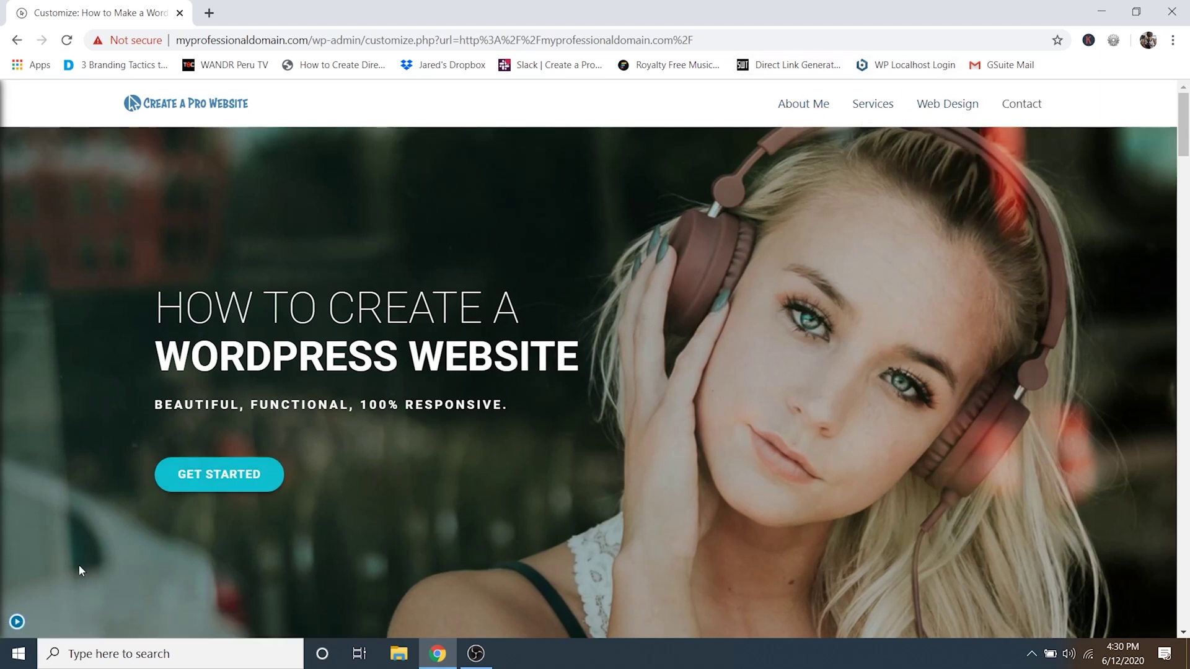
{"action": "left_click", "coordinate": [17, 621]}
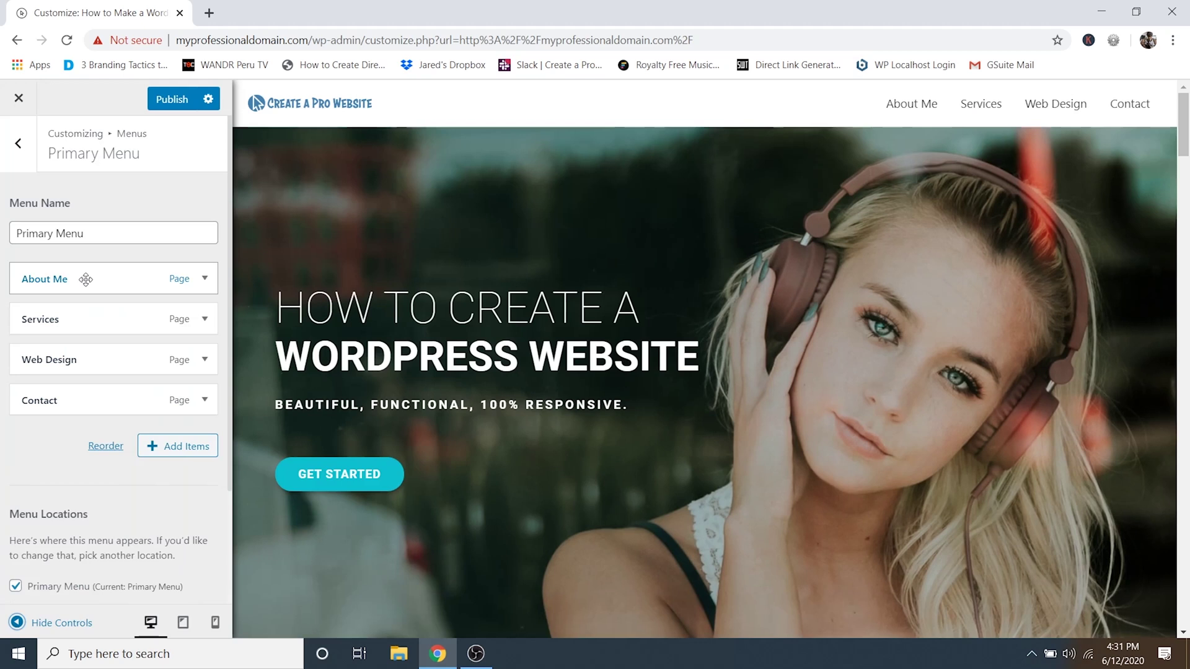
{"action": "left_click_drag", "start_coordinate": [86, 280], "coordinate": [88, 391]}
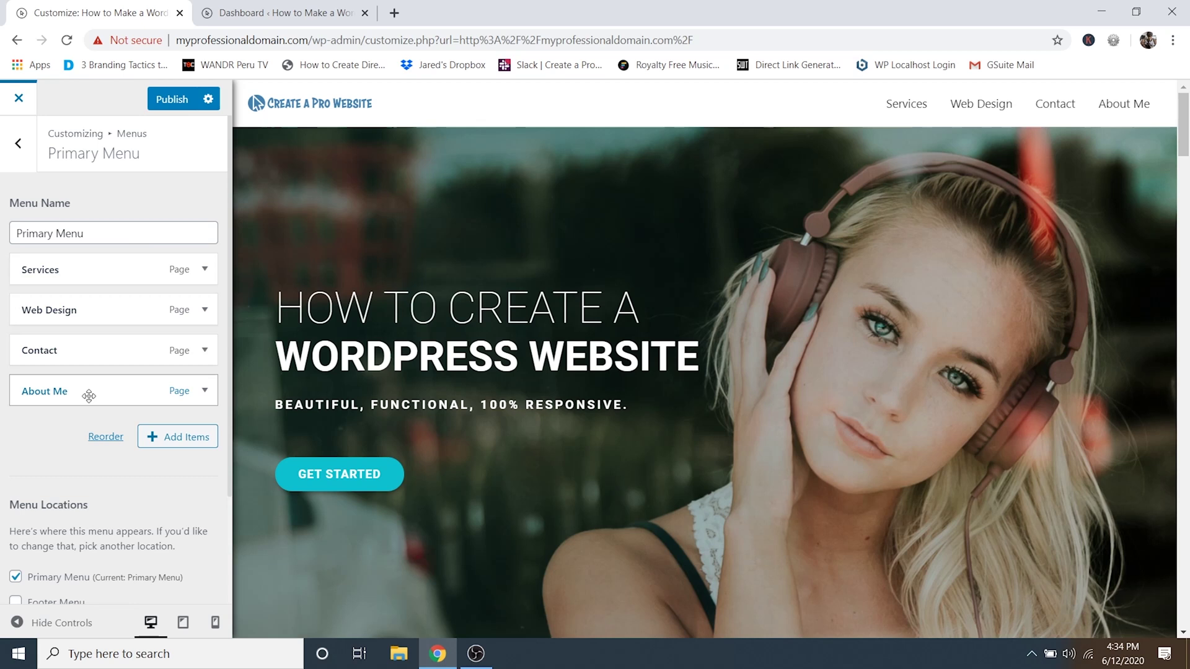
Check the admin Pages list in the Dashboard tab, then return to the Customizer.
{"action": "left_click", "coordinate": [291, 14]}
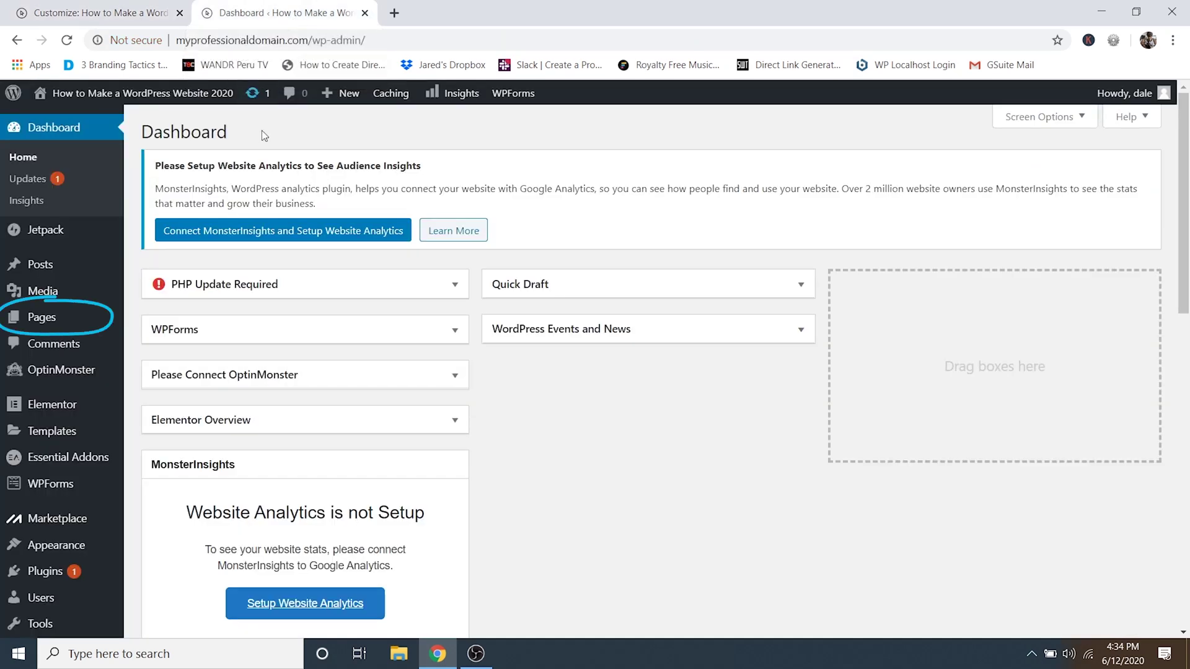
{"action": "left_click", "coordinate": [57, 322]}
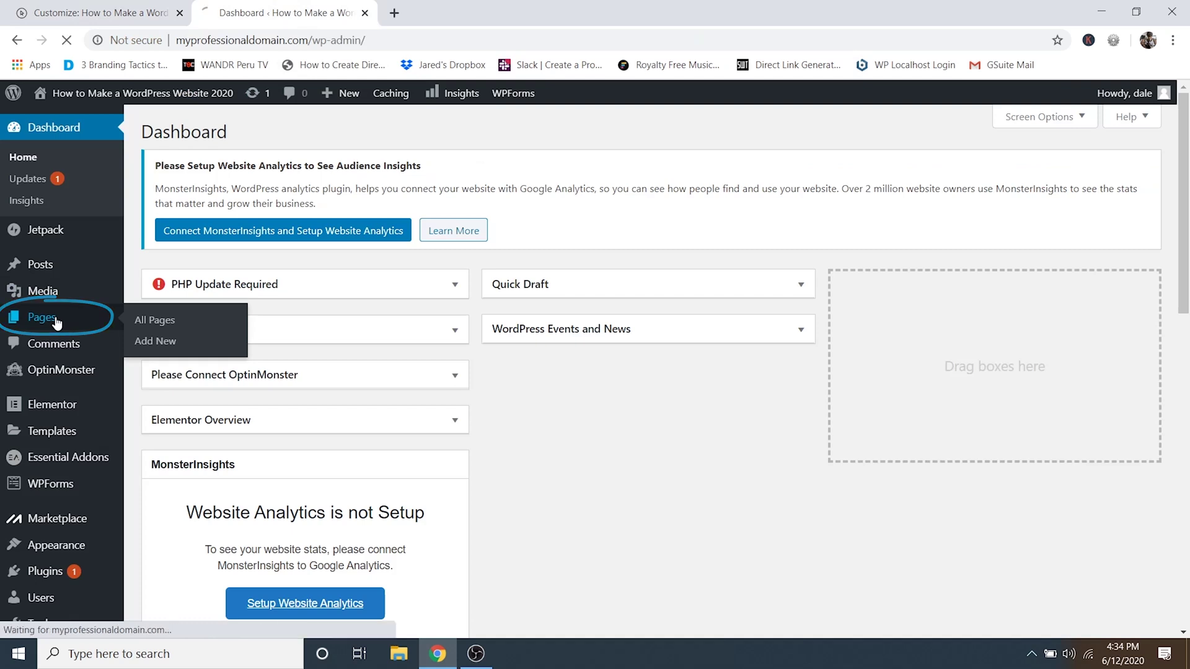
{"action": "scroll", "coordinate": [632, 368], "scroll_direction": "down", "scroll_amount": 4}
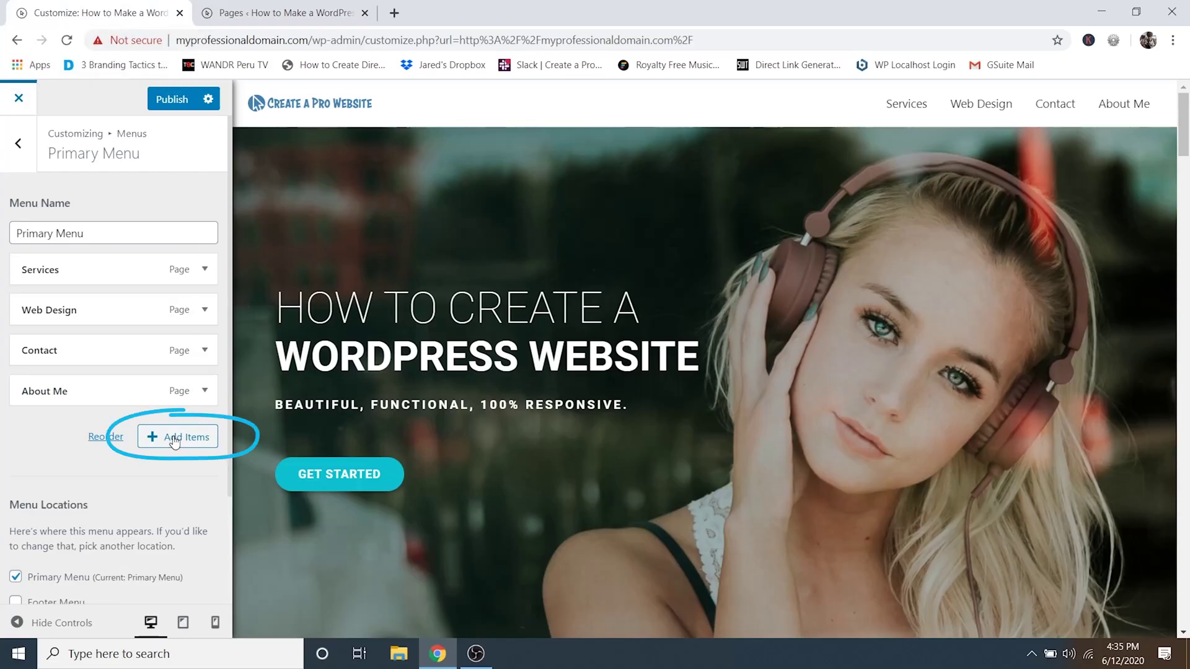
Add a new 'Gallery' page as the fifth menu item and publish the changes.
{"action": "left_click", "coordinate": [177, 436]}
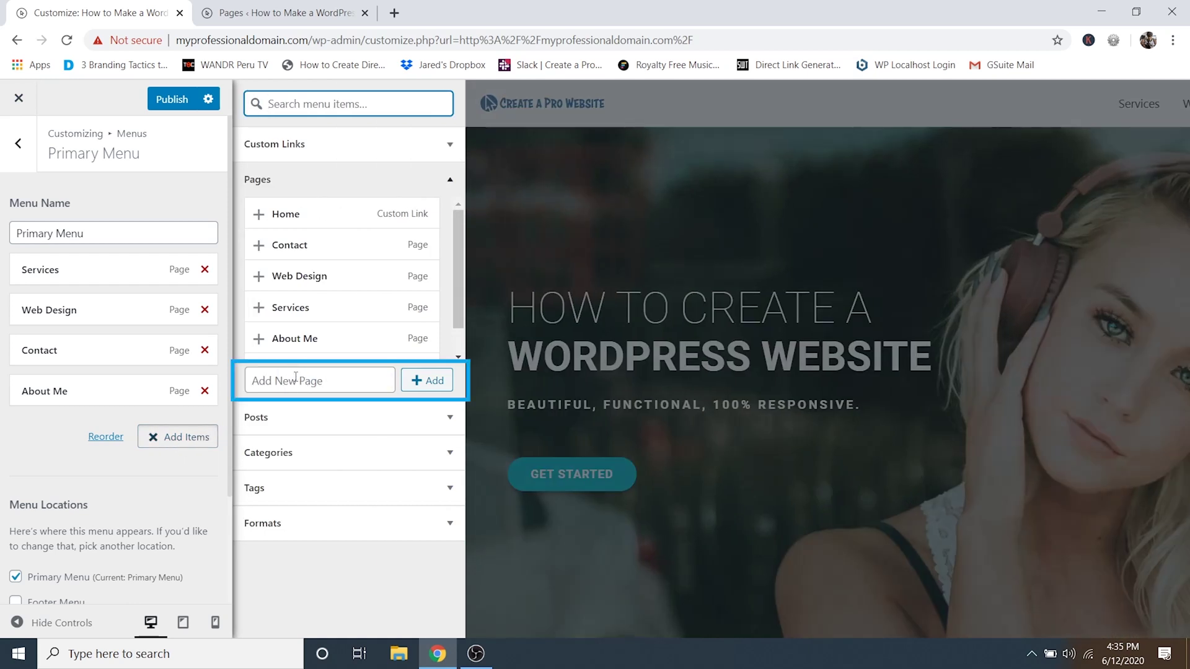
{"action": "left_click", "coordinate": [298, 382]}
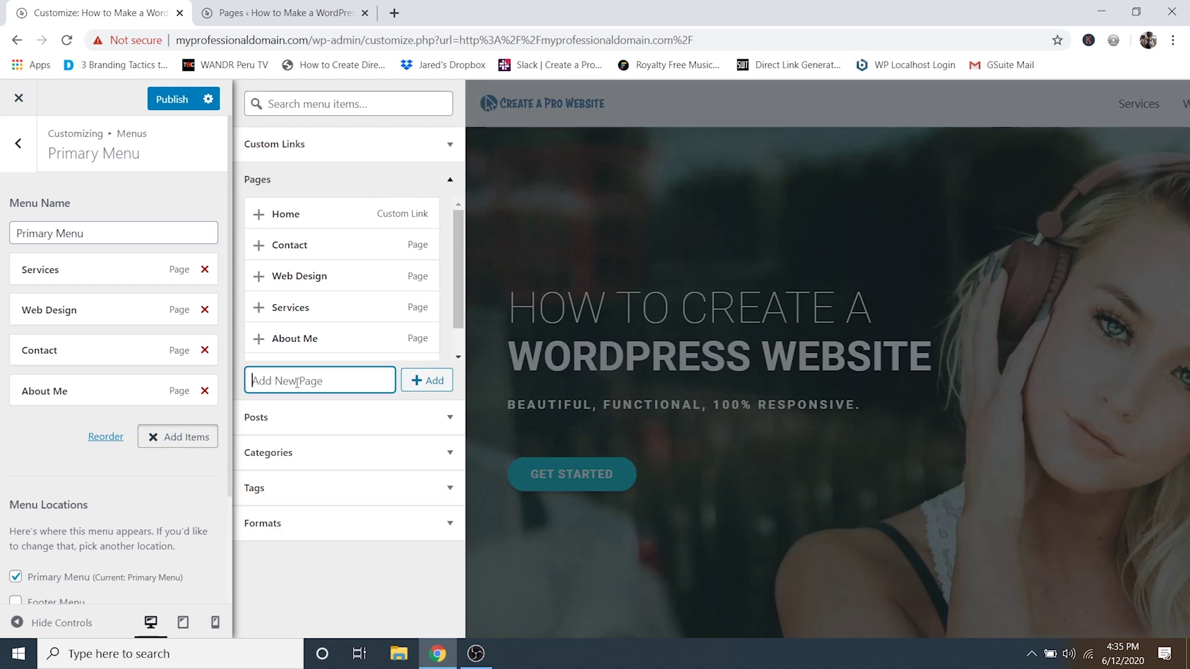
{"action": "type", "text": "Gallery"}
{"action": "left_click", "coordinate": [433, 381]}
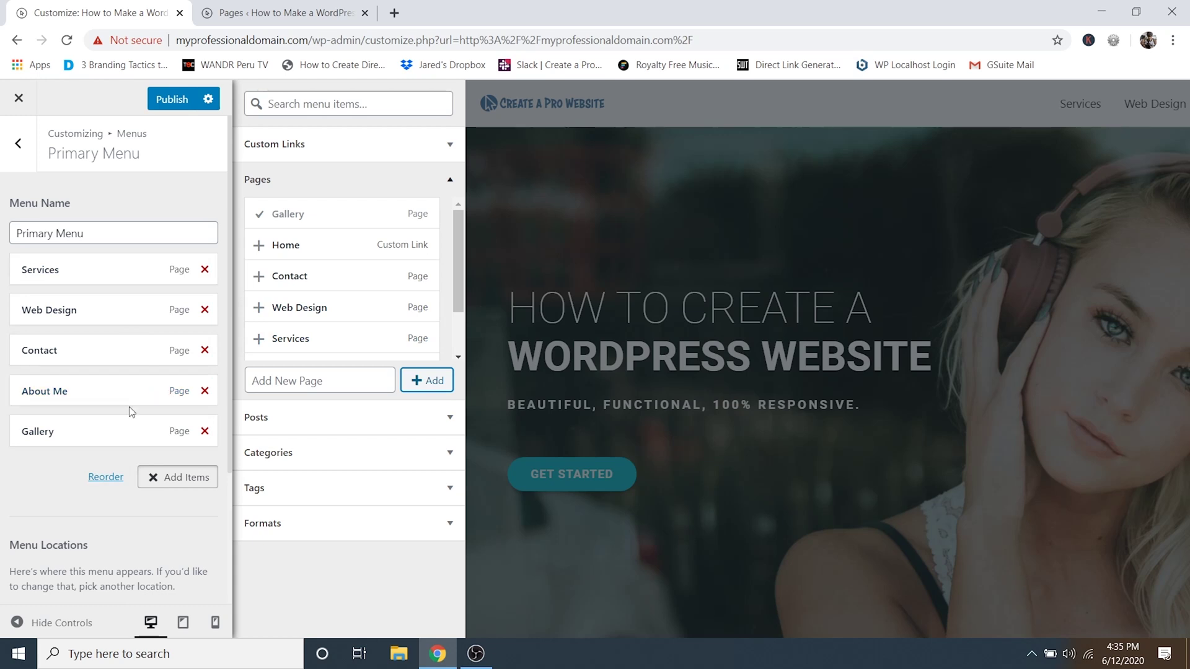
{"action": "left_click", "coordinate": [173, 105]}
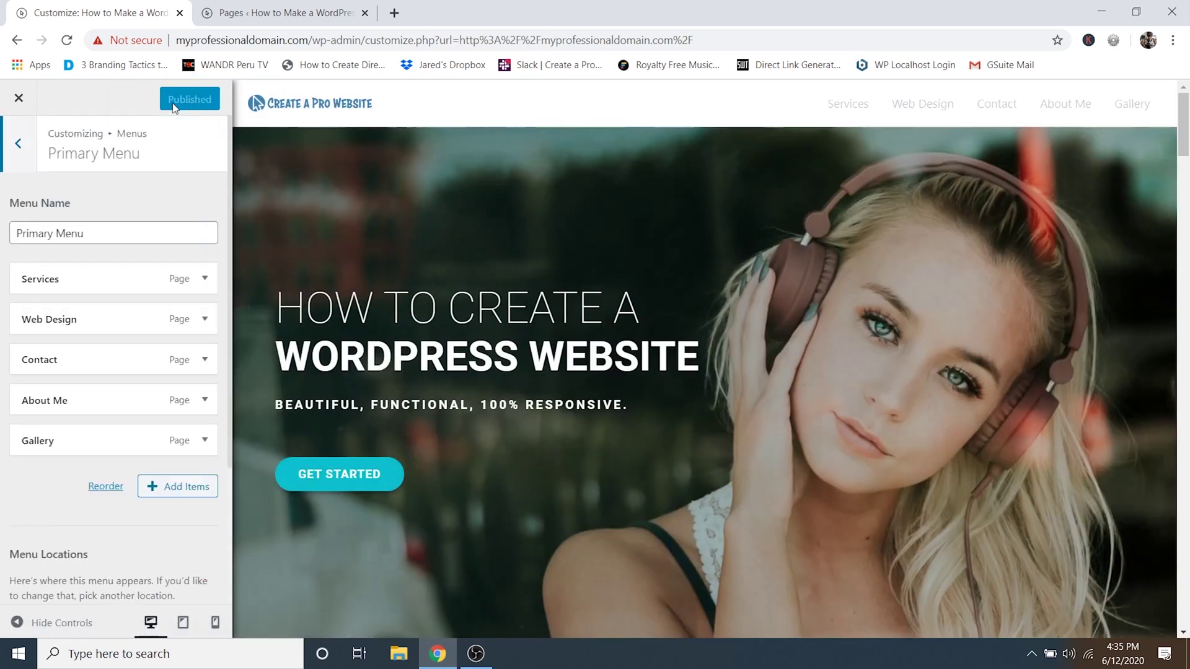
{"action": "left_click", "coordinate": [282, 16]}
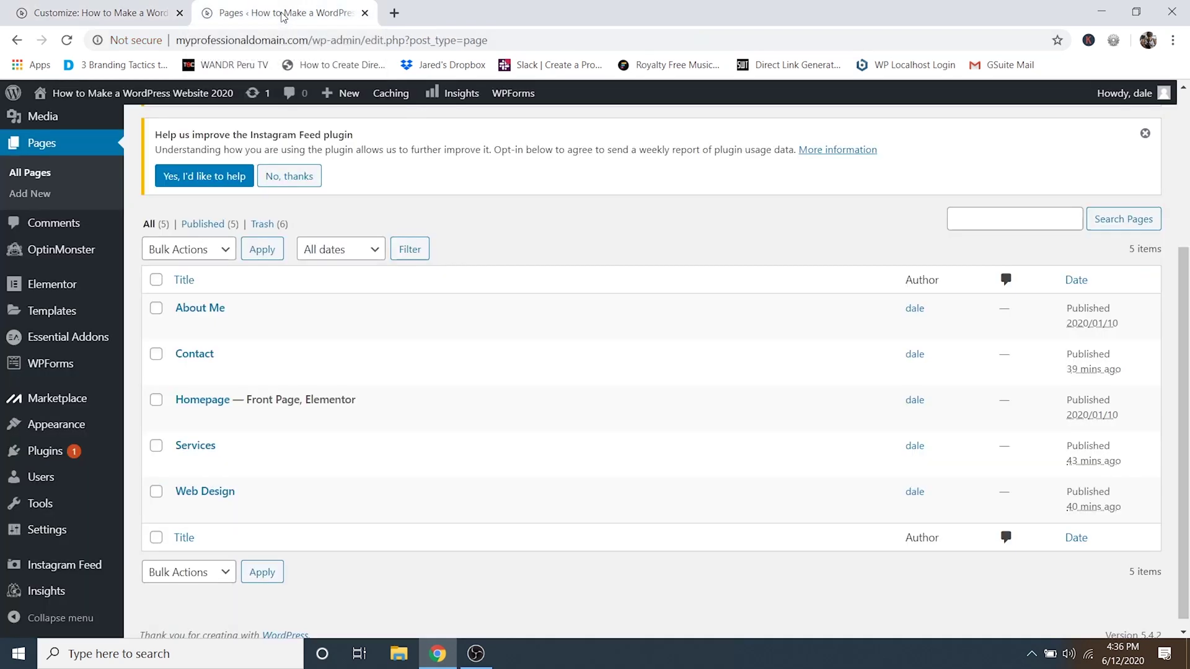
{"action": "left_click", "coordinate": [67, 40]}
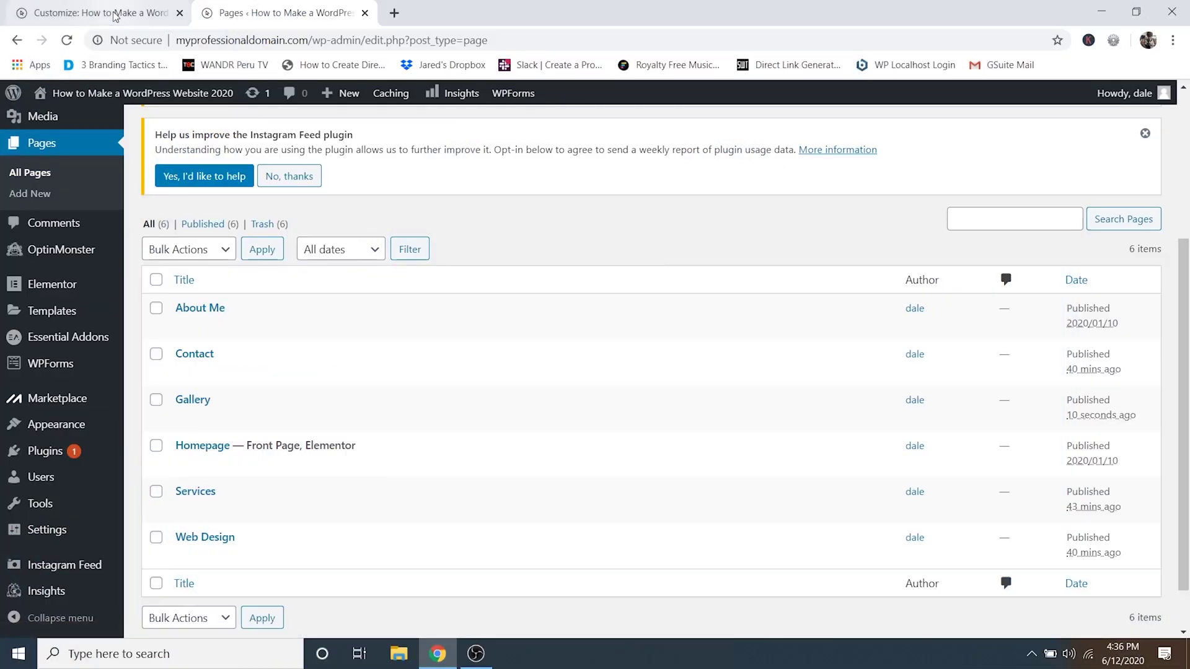
{"action": "left_click", "coordinate": [114, 15]}
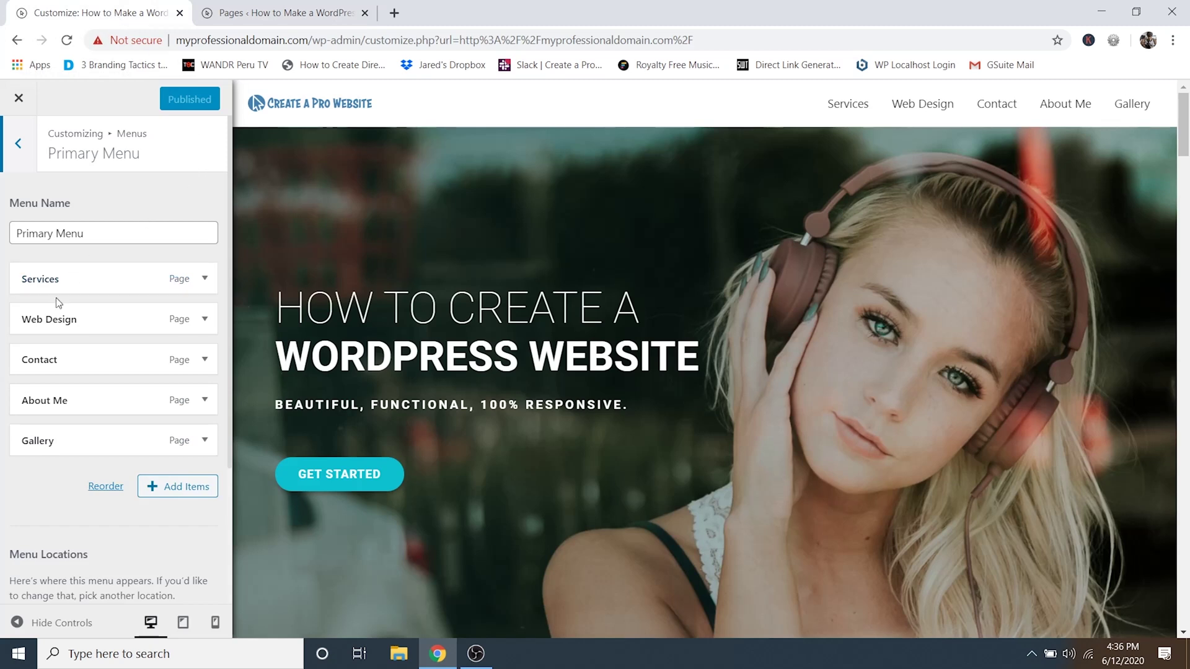
Nest Web Design and Contact under Services, checking the dropdown in the header preview.
{"action": "left_click_drag", "start_coordinate": [36, 320], "coordinate": [59, 307]}
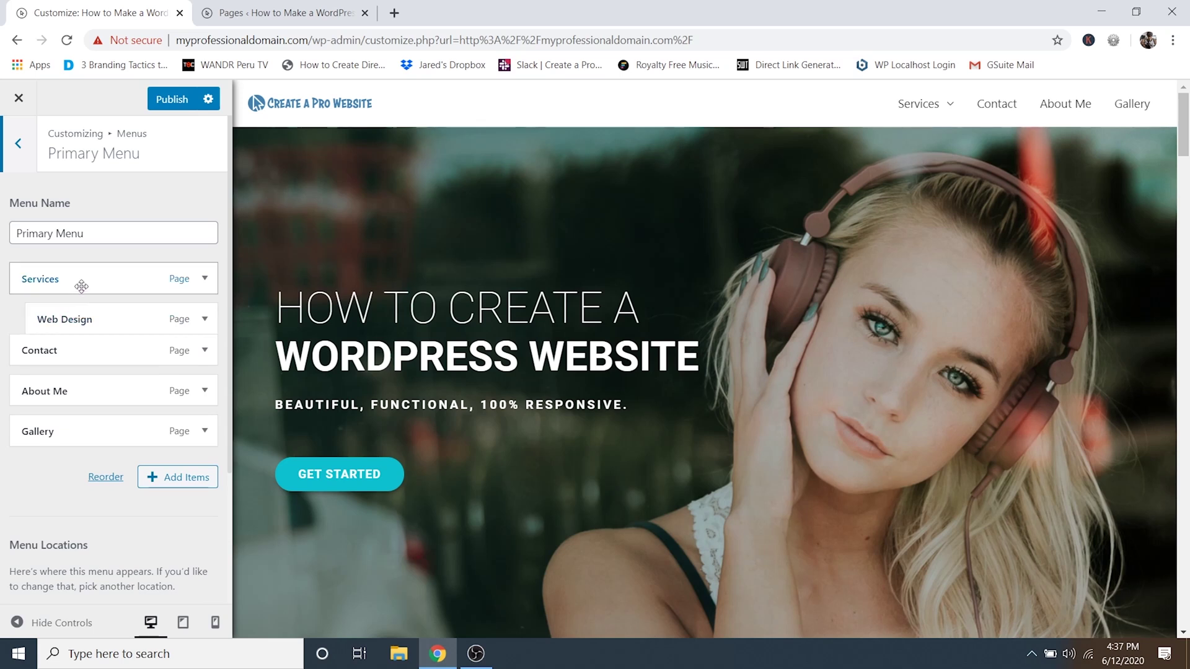
{"action": "mouse_move", "coordinate": [946, 119]}
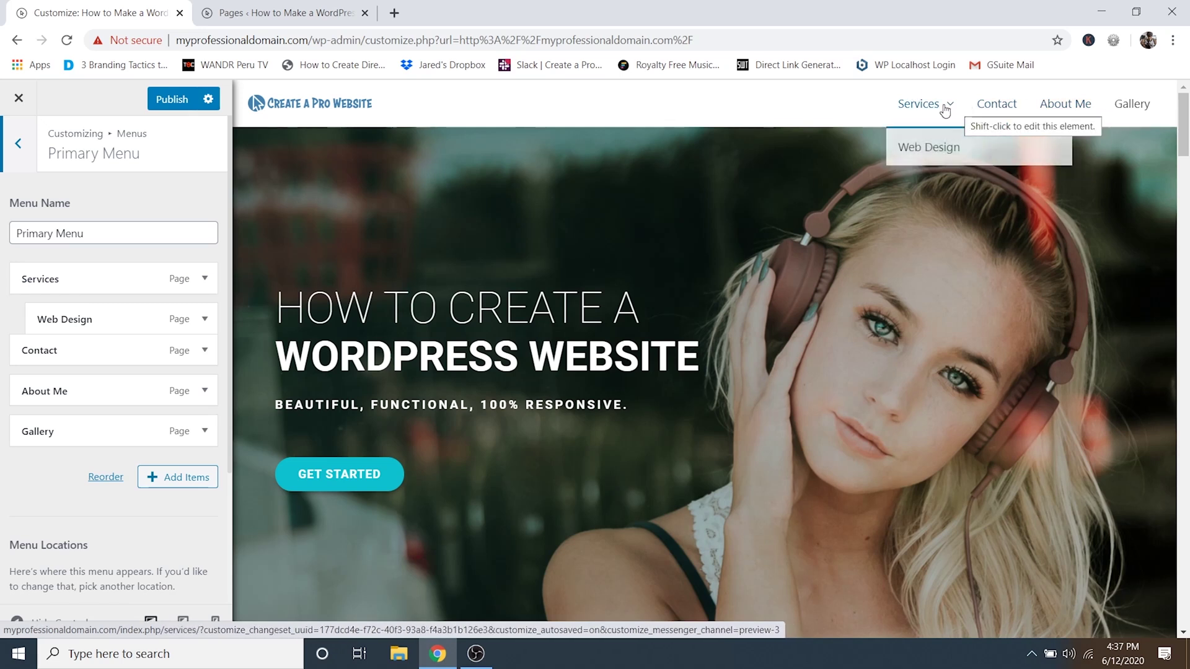
{"action": "left_click_drag", "start_coordinate": [28, 352], "coordinate": [46, 381]}
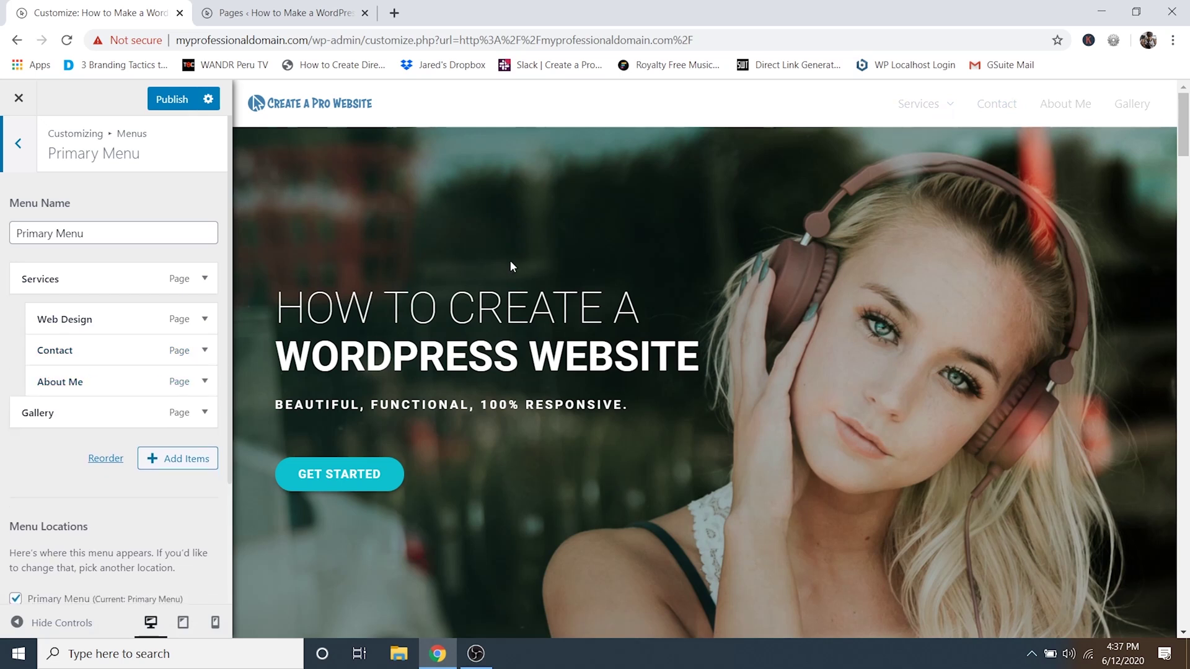
{"action": "mouse_move", "coordinate": [1057, 104]}
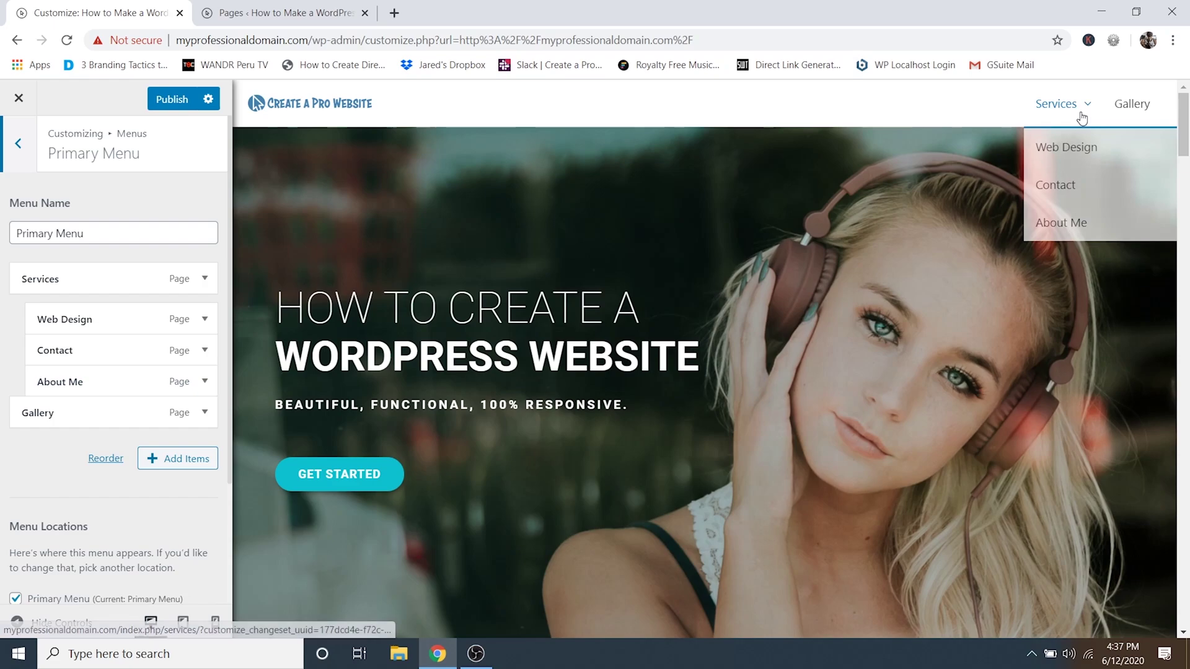